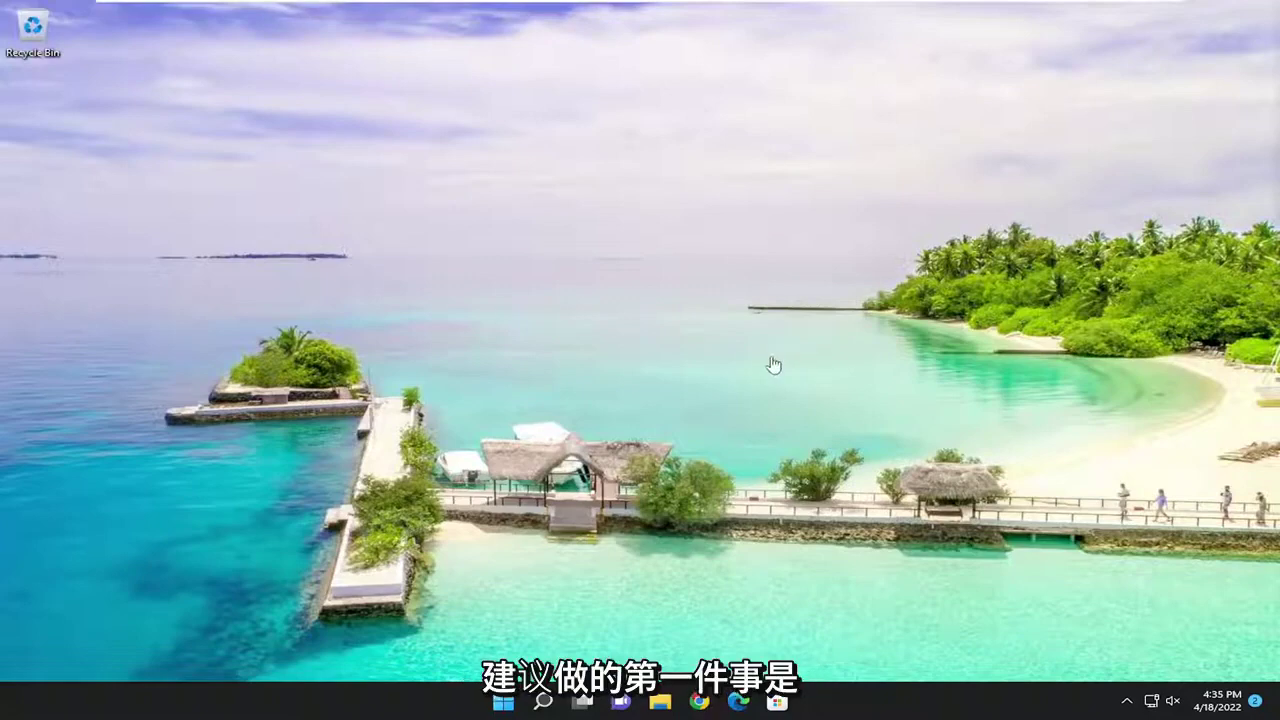
Search for regedit and run Registry Editor as administrator, approving the UAC prompt.
left_click(543, 702)
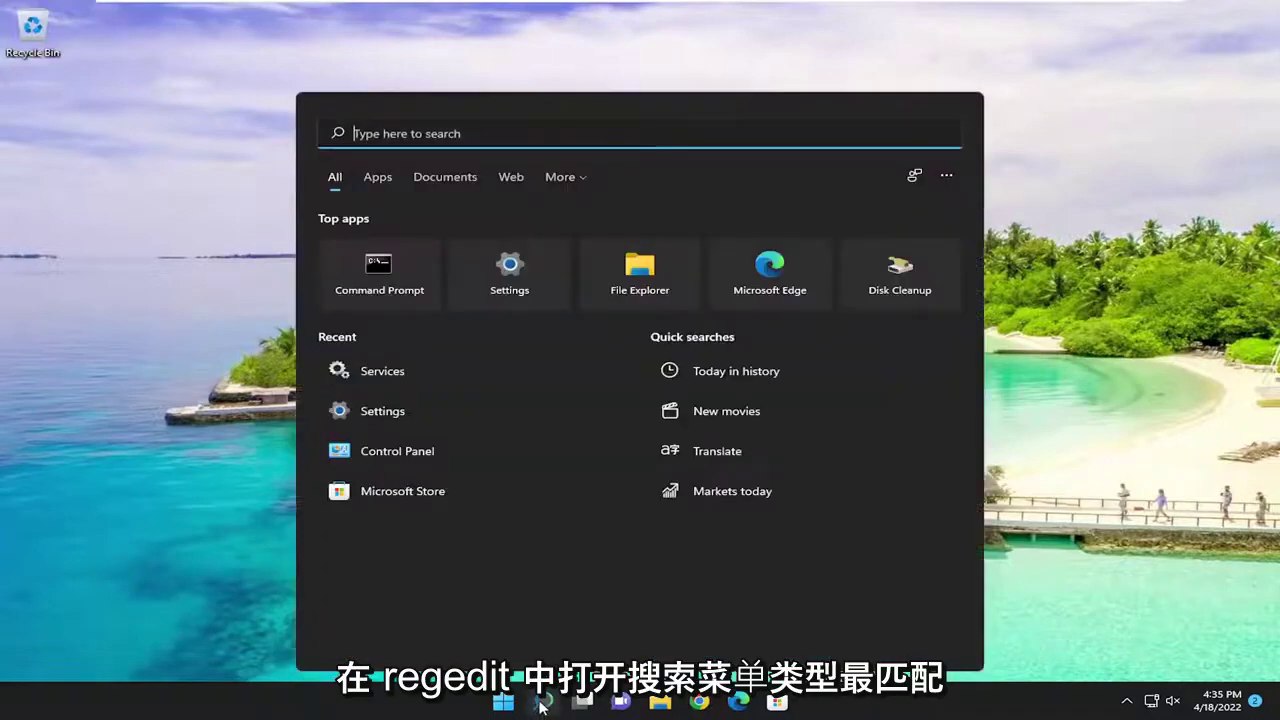
type("regedit")
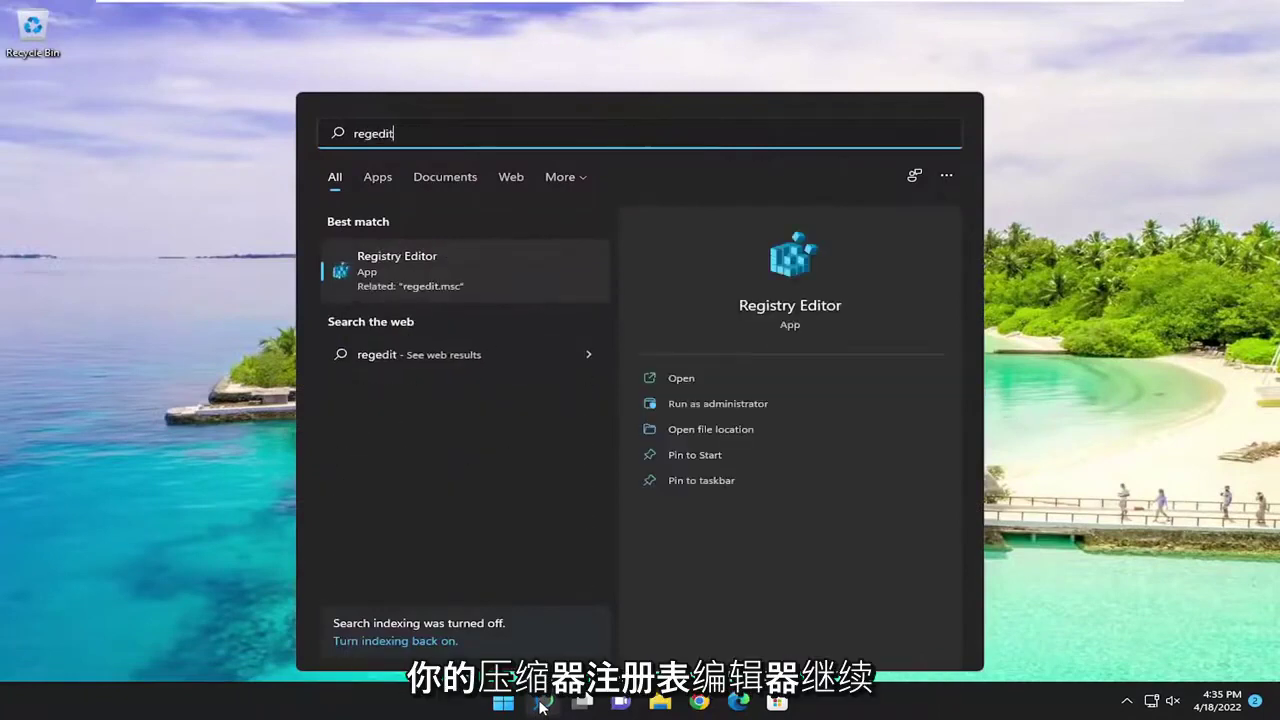
right_click(376, 263)
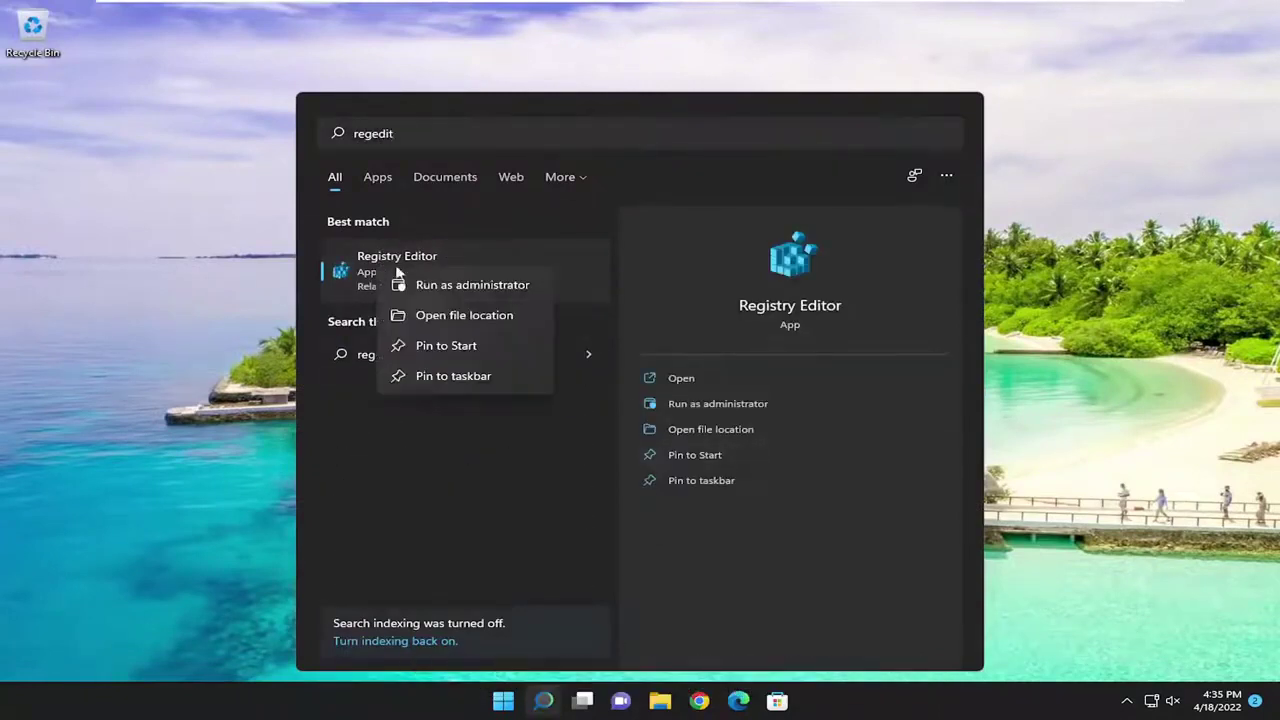
left_click(480, 287)
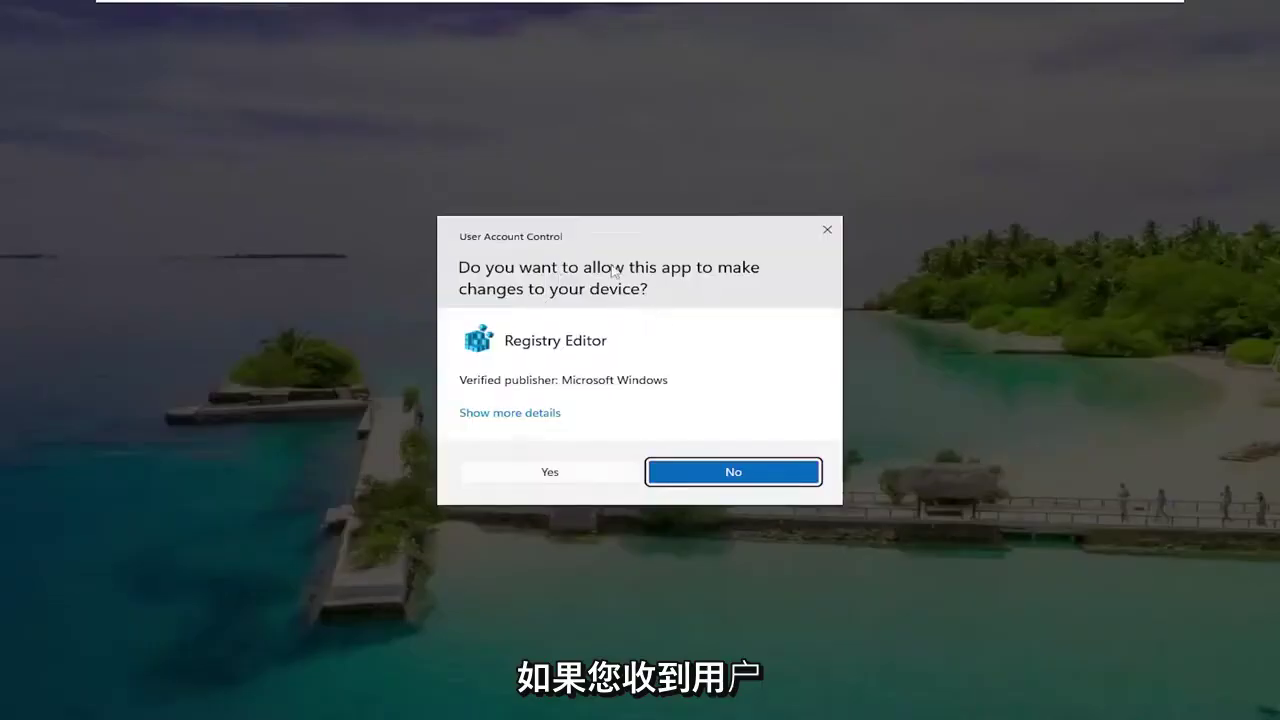
left_click(553, 480)
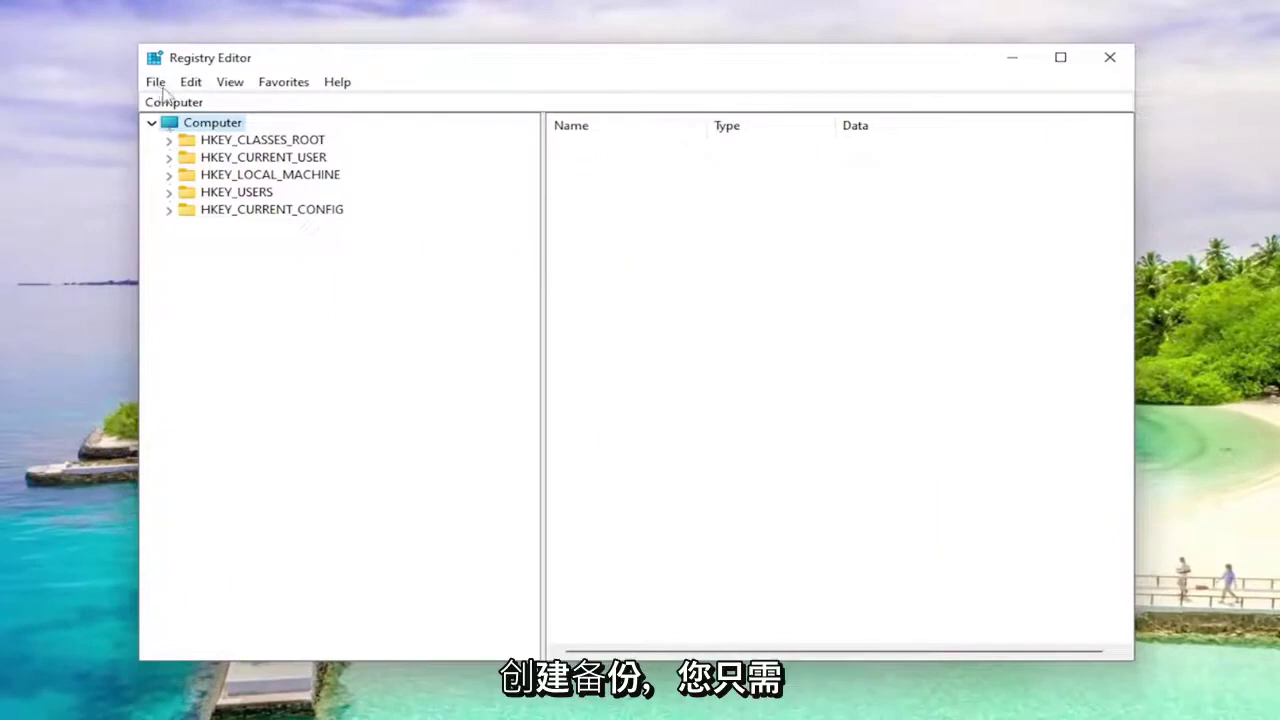
left_click(157, 83)
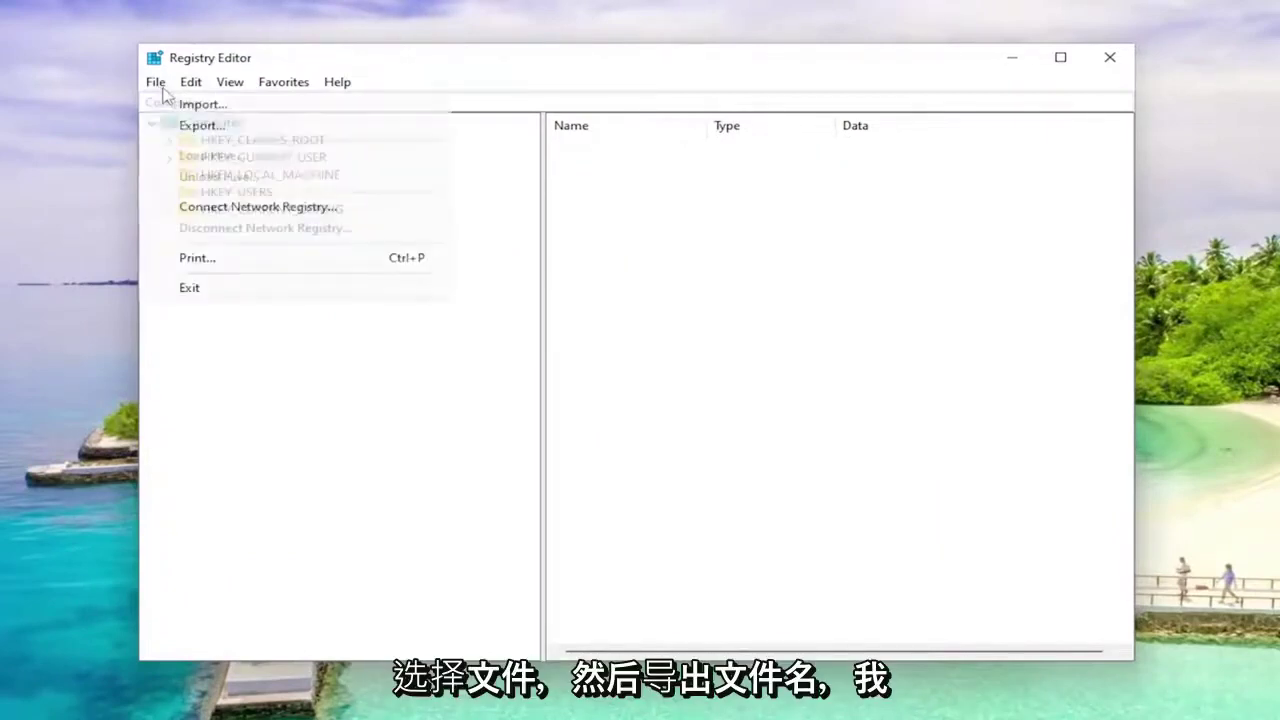
left_click(198, 123)
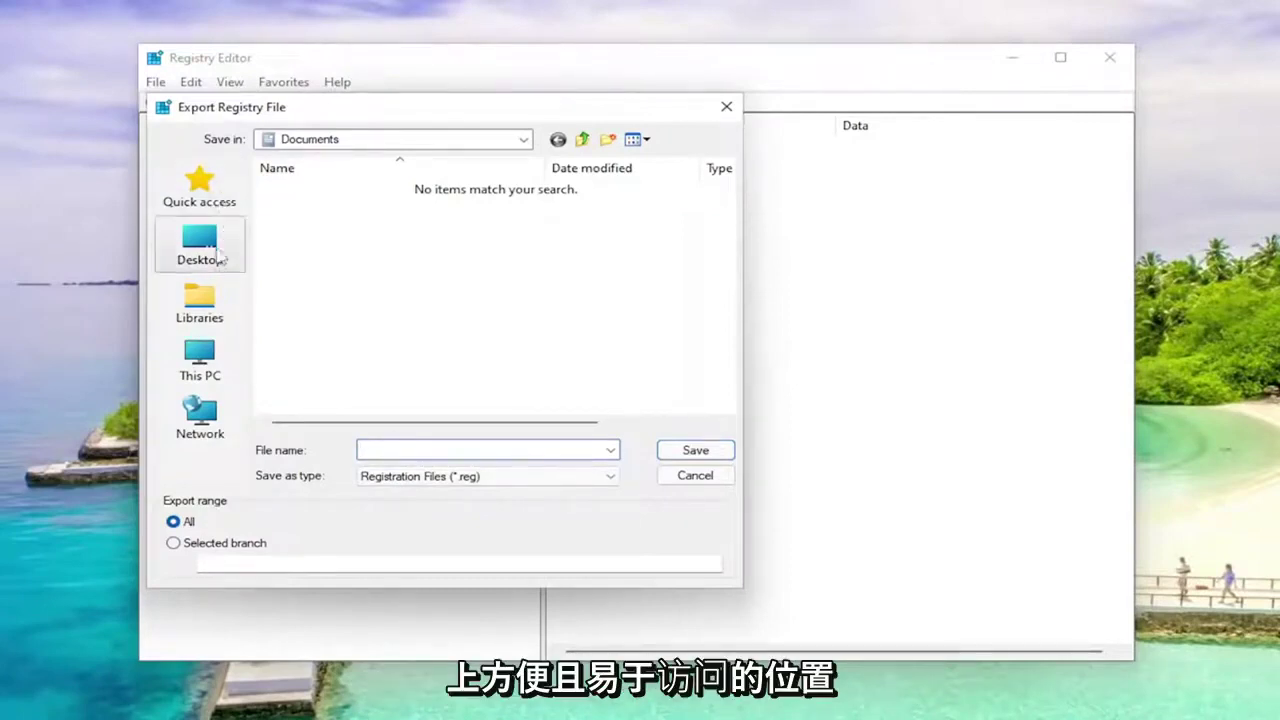
left_click(695, 476)
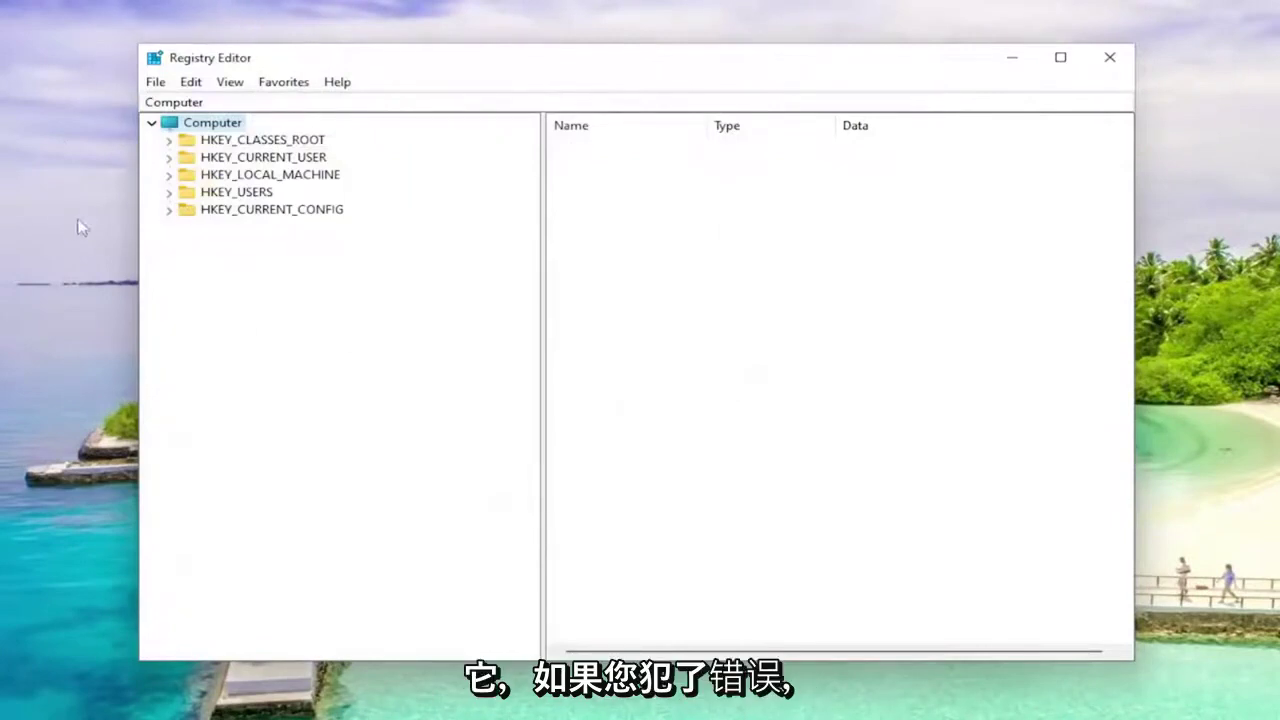
left_click(157, 82)
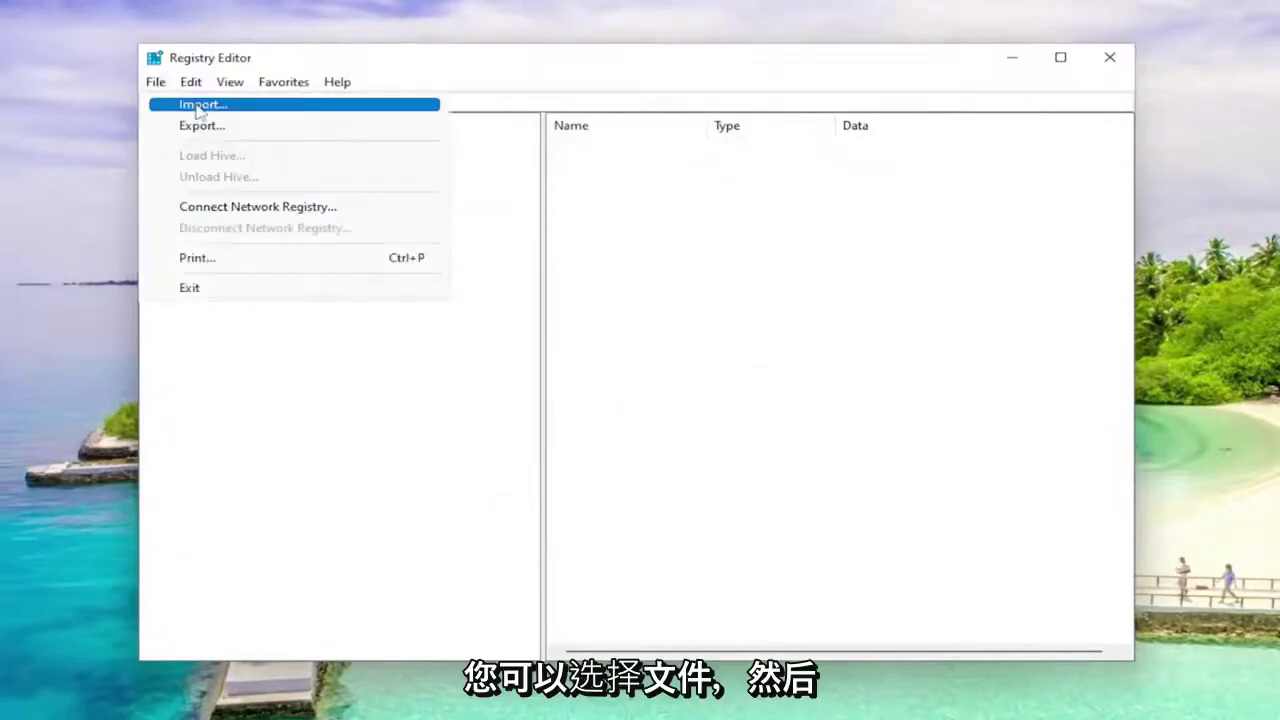
left_click(200, 103)
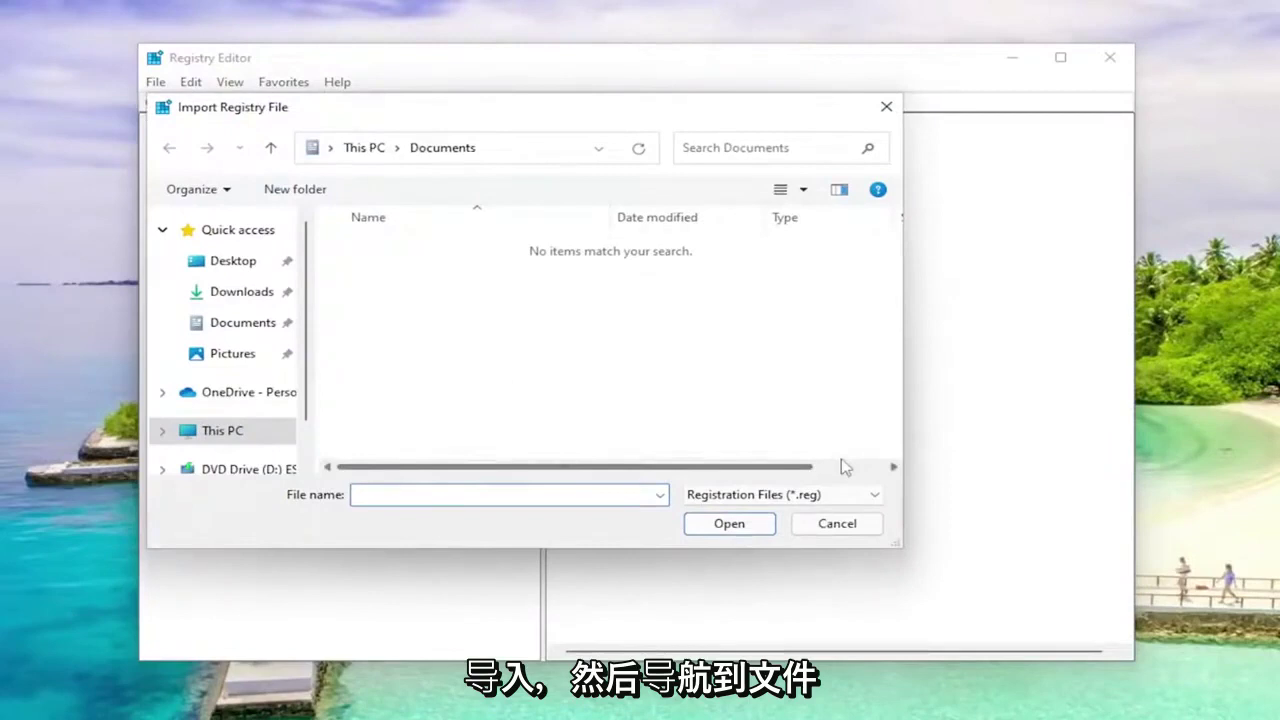
left_click(840, 526)
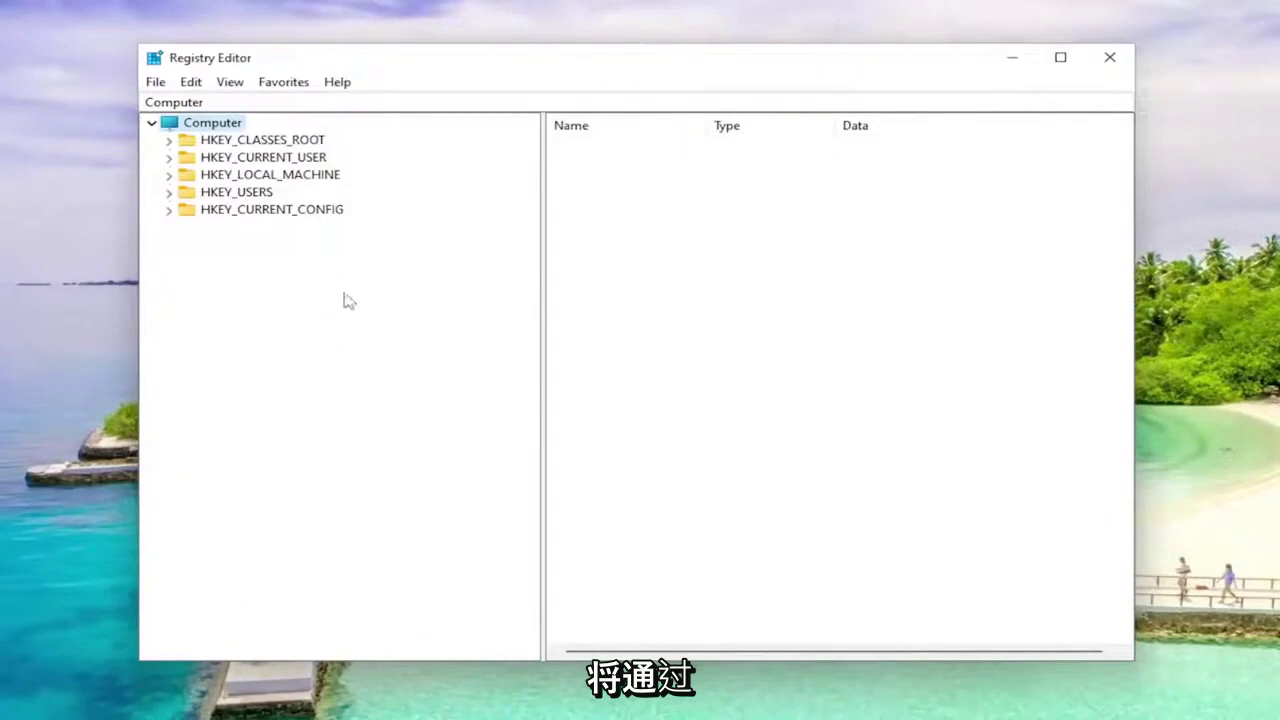
Expand HKEY_LOCAL_MACHINE > SYSTEM > CurrentControlSet > Control and select the Print key.
double_click(301, 177)
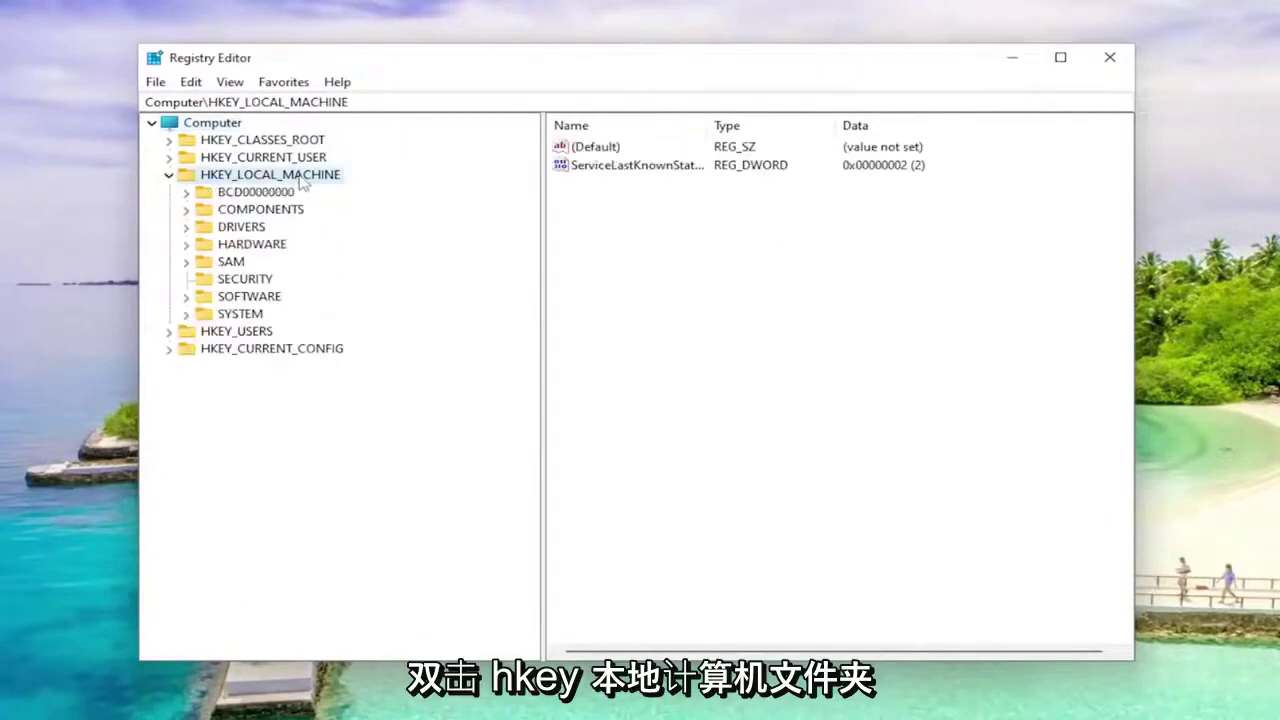
double_click(235, 314)
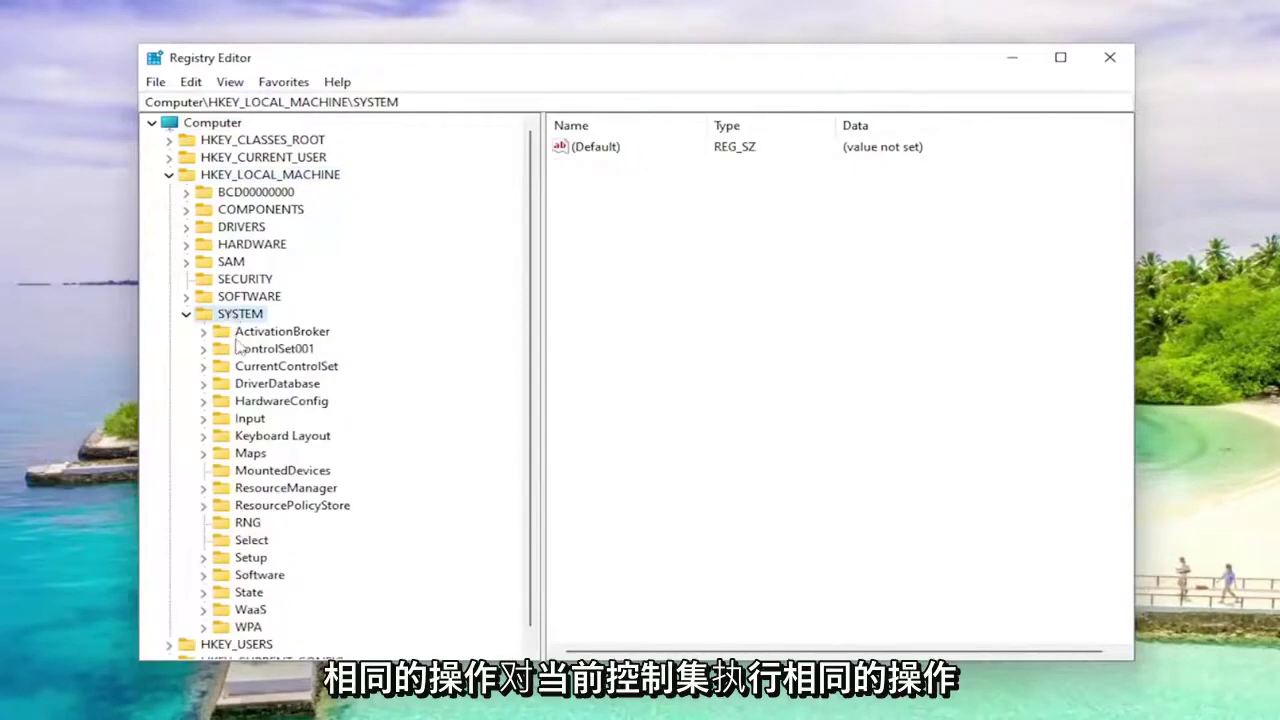
double_click(283, 368)
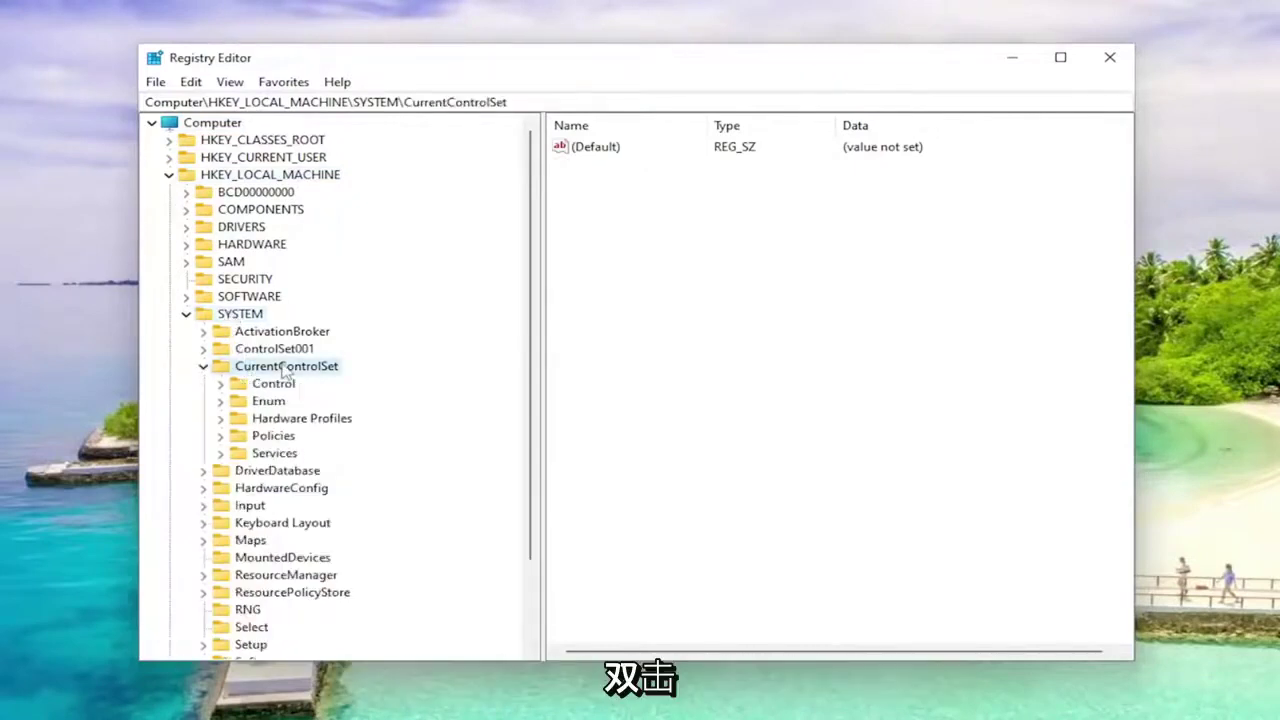
left_click(267, 385)
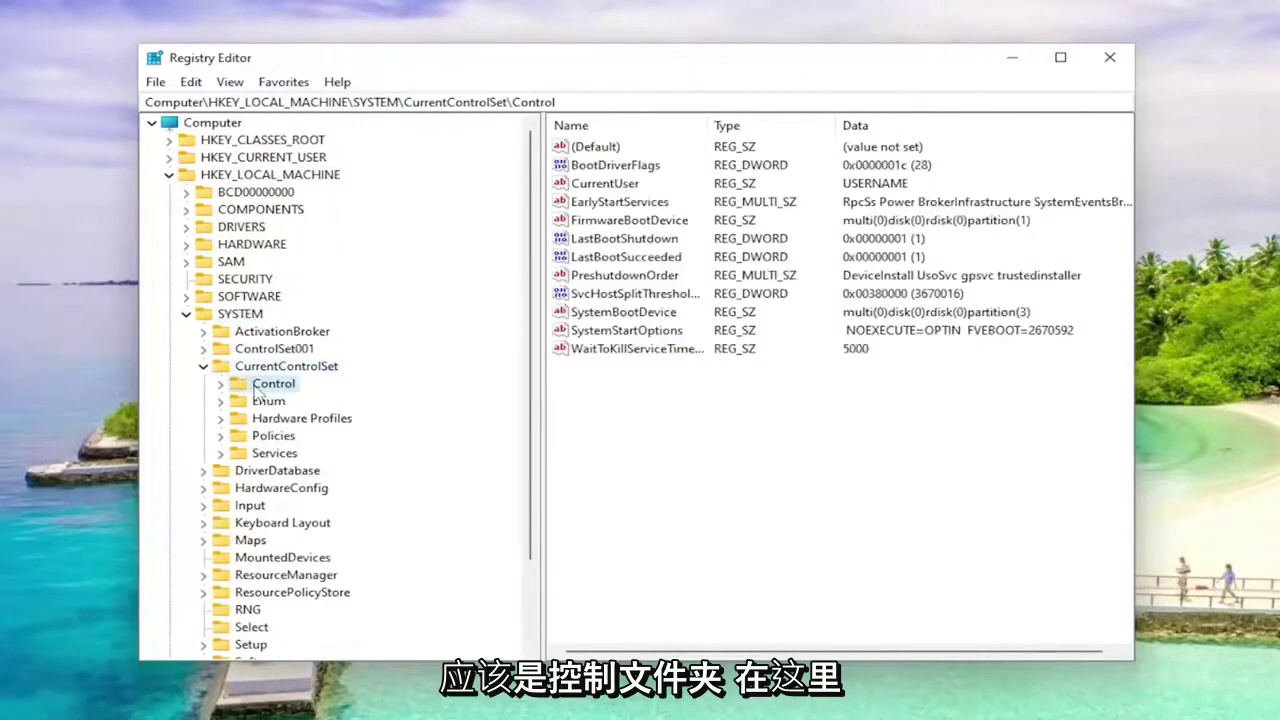
double_click(266, 388)
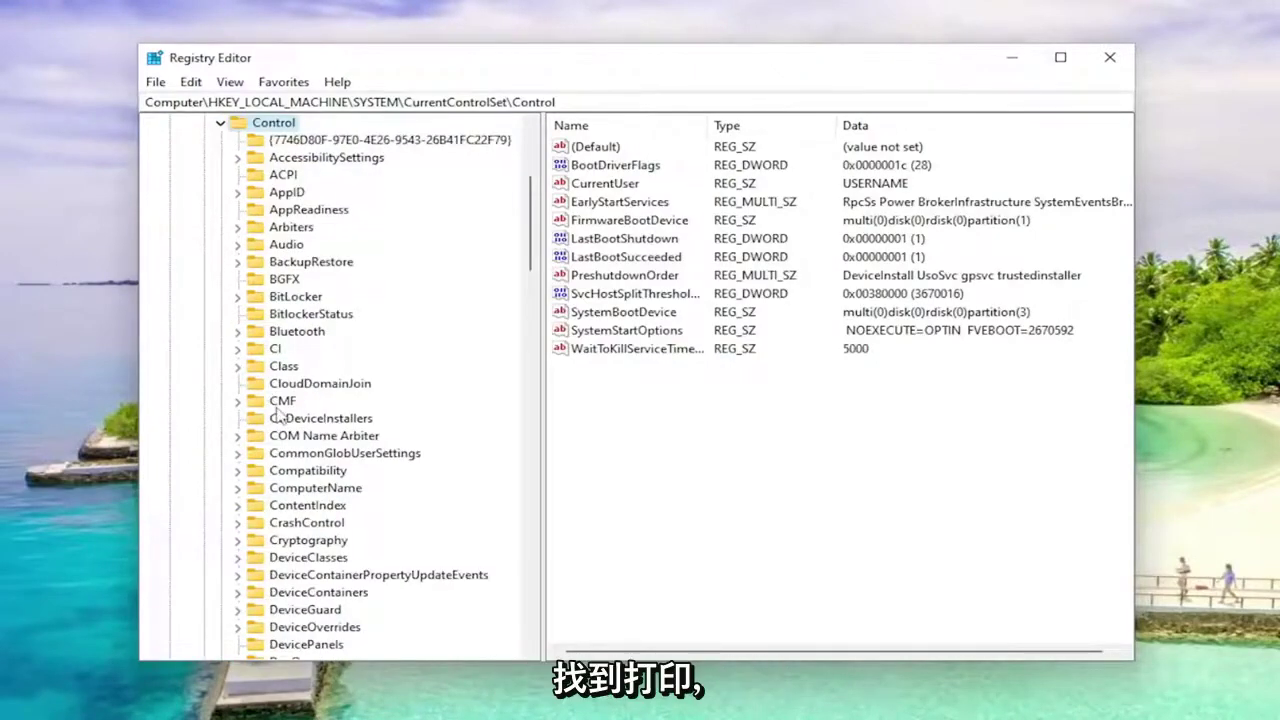
scroll(279, 418, "down", 7)
scroll(300, 440, "down", 5)
scroll(310, 480, "down", 5)
scroll(316, 505, "down", 5)
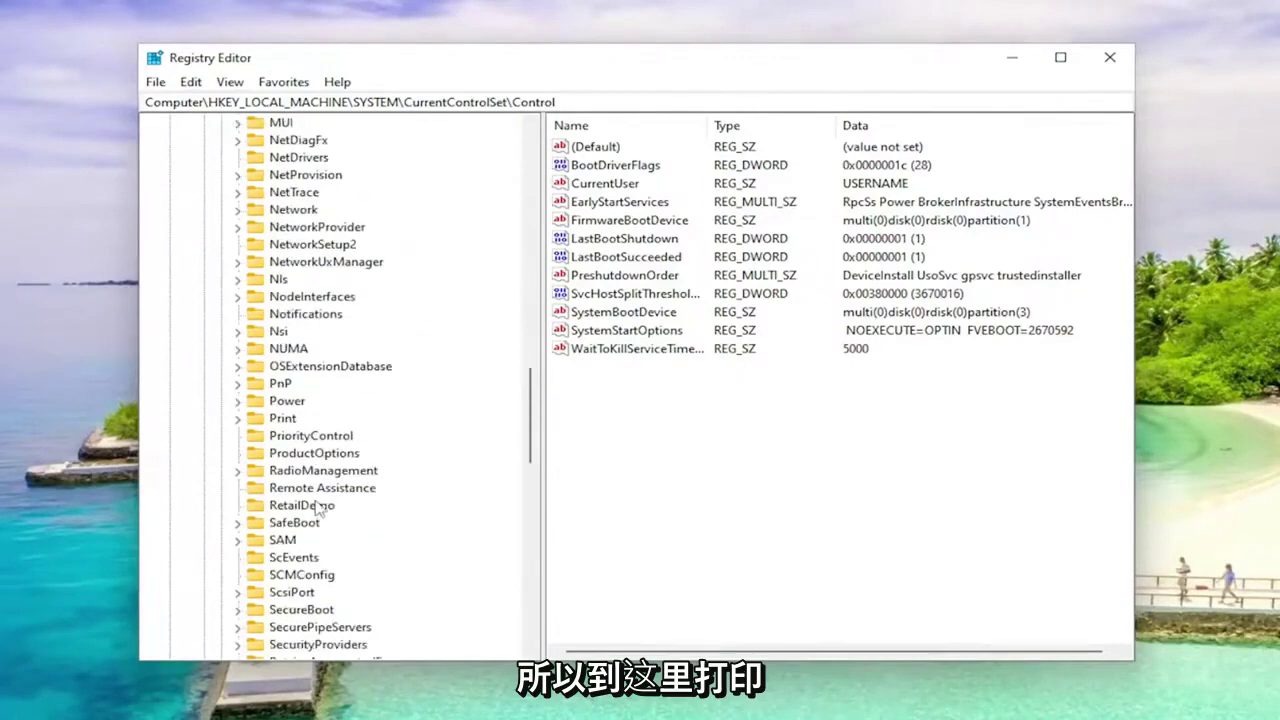
left_click(284, 420)
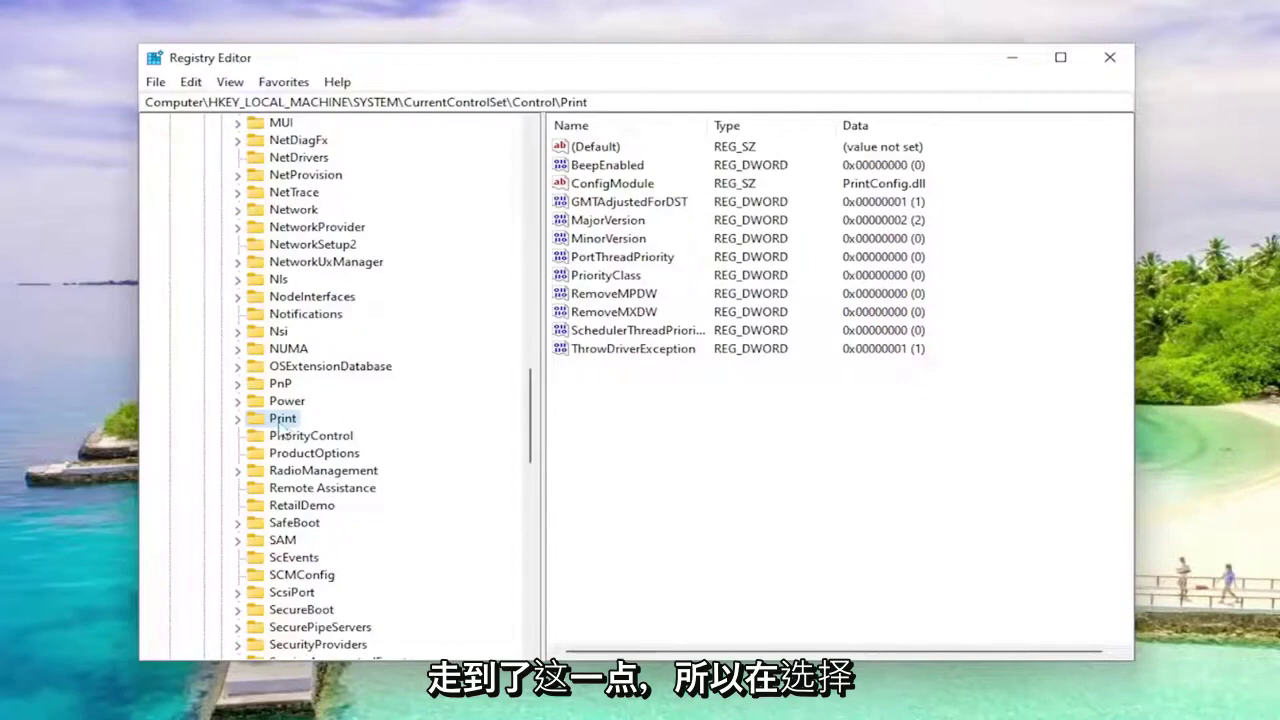
Create a DWORD (32-bit) value named RpcAuthnLevelPrivacyEnabled in the Print key's right pane.
right_click(648, 418)
mouse_move(711, 436)
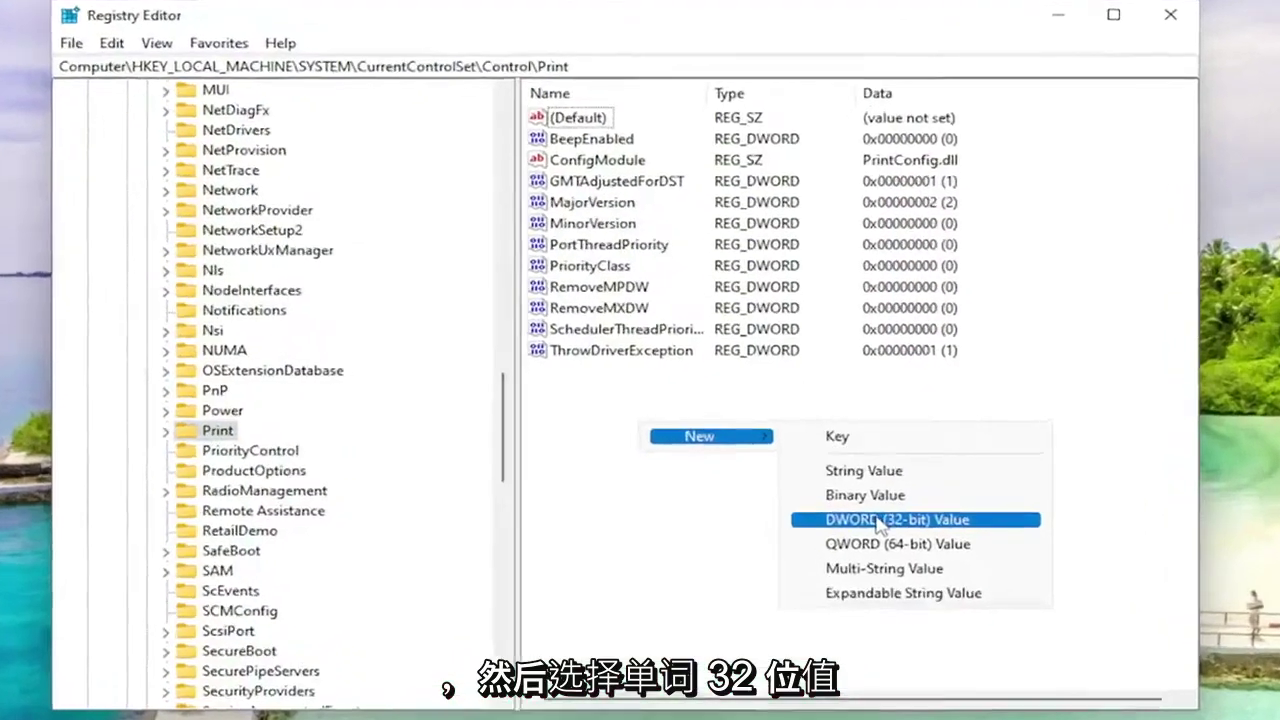
left_click(857, 496)
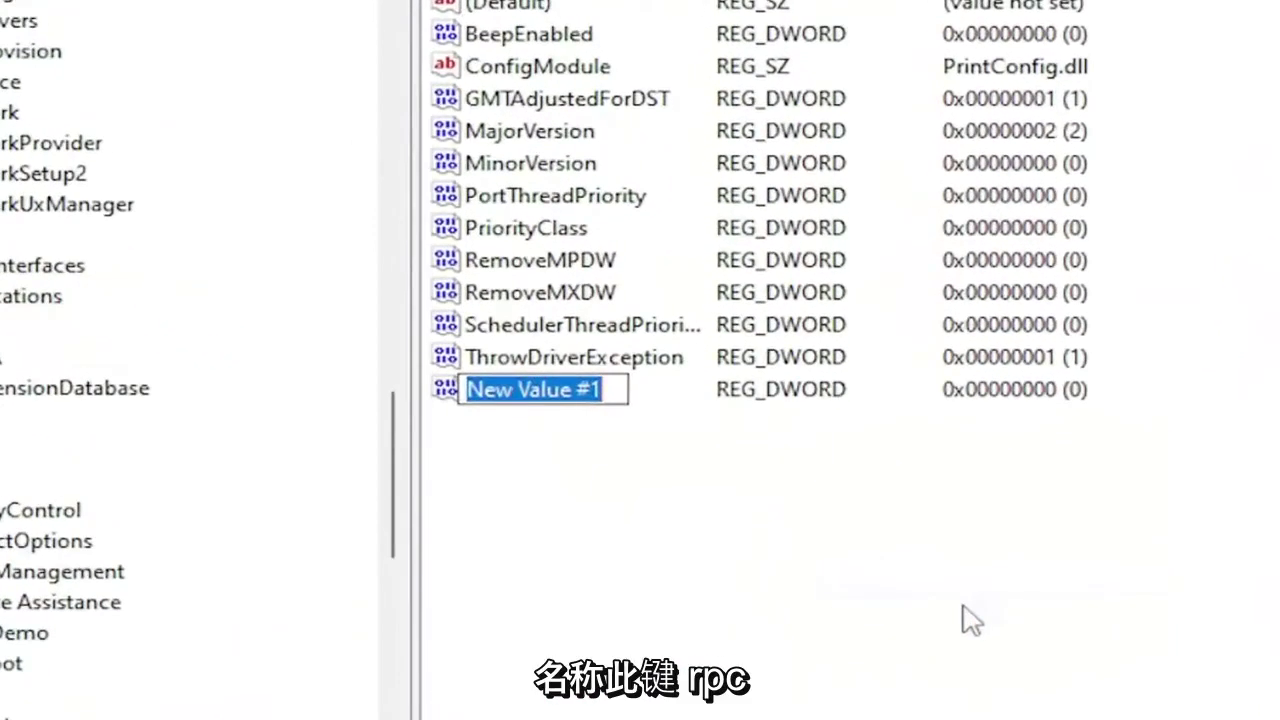
type("Rpc")
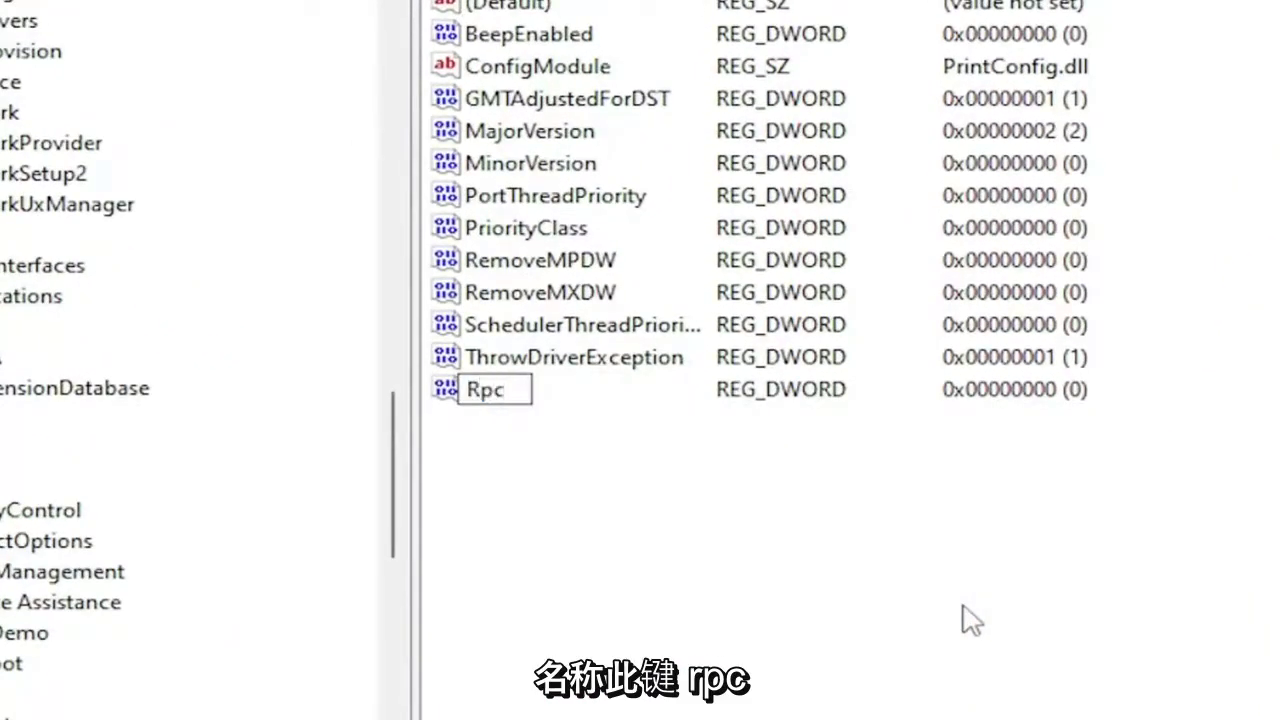
type("Aut")
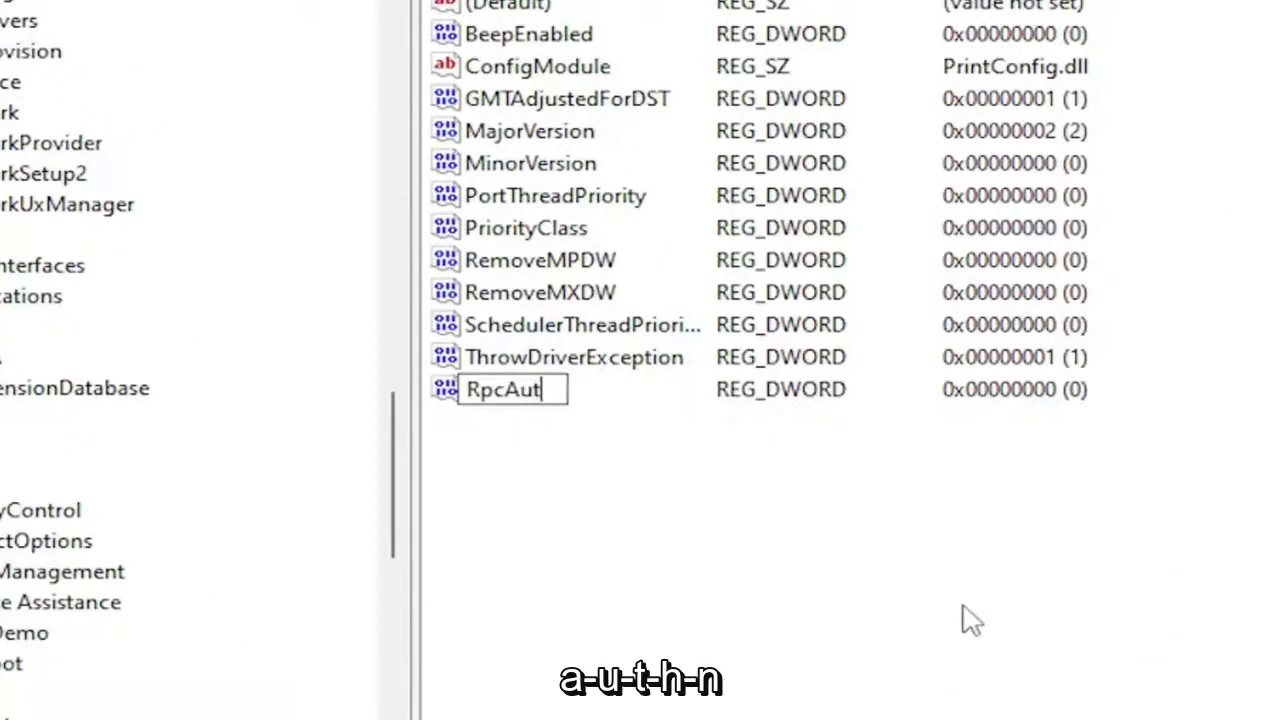
type("hn")
type("Leve")
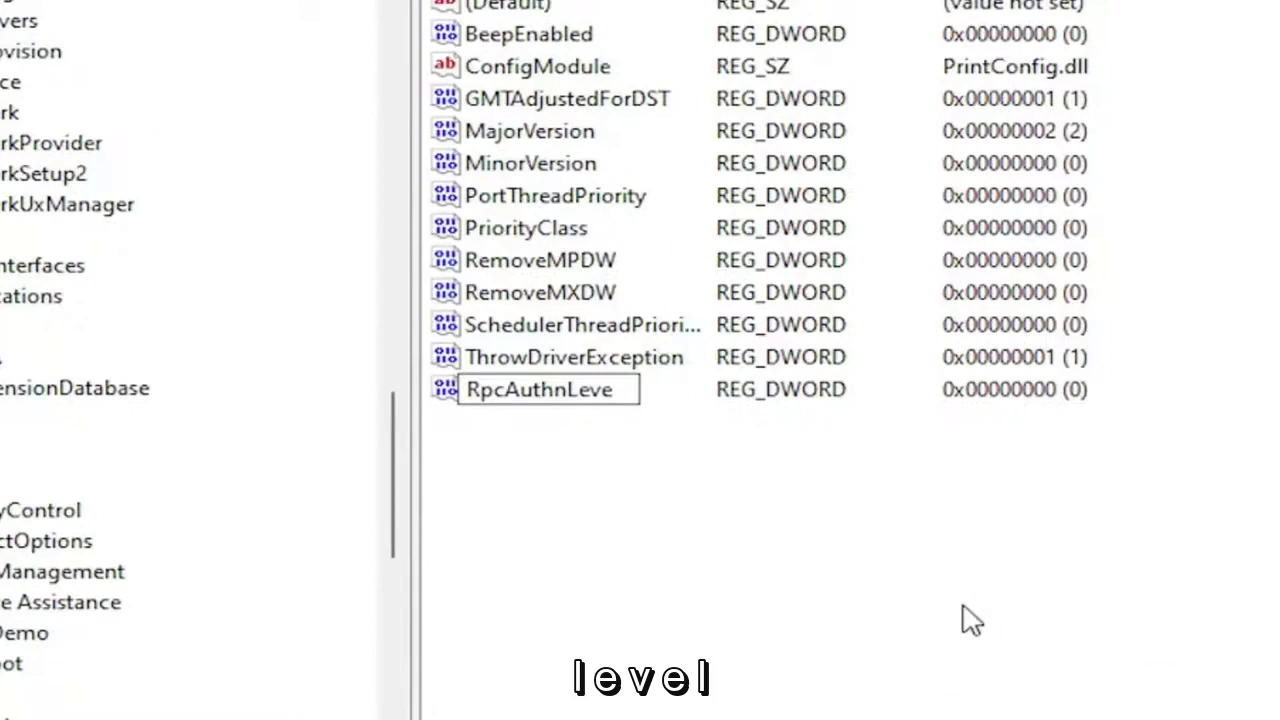
type("l")
type("Pri")
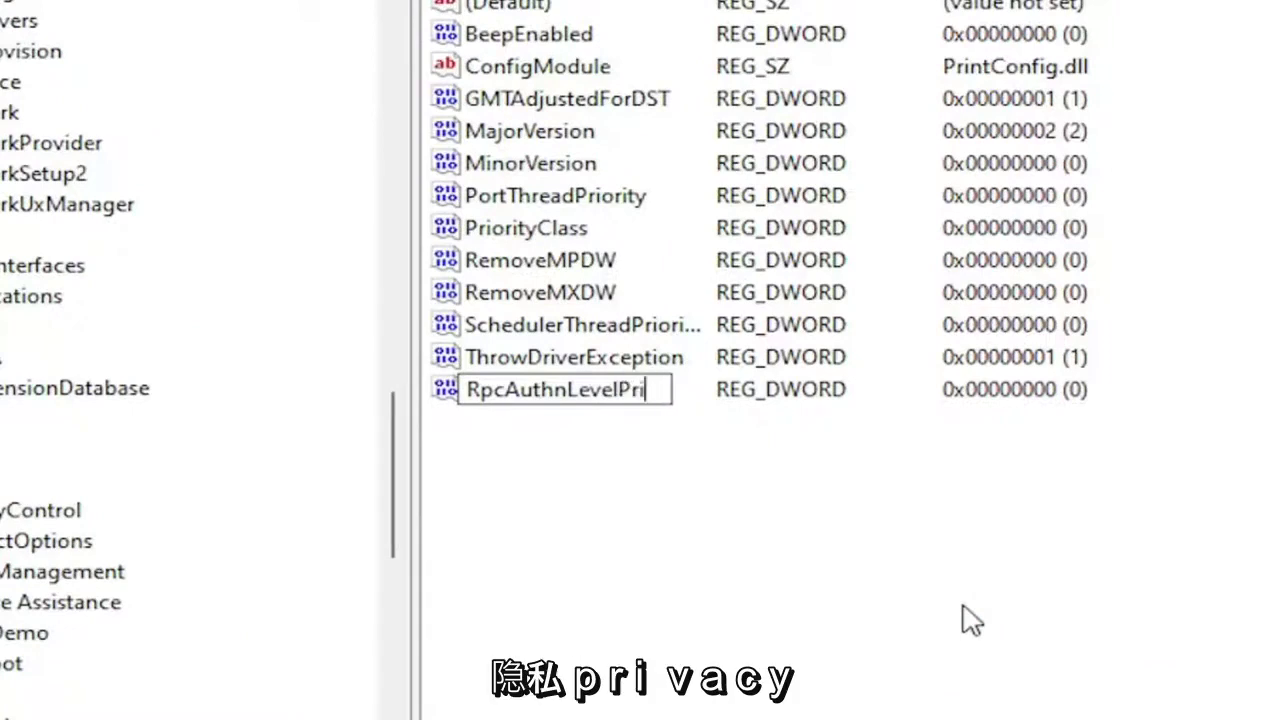
type("vacy")
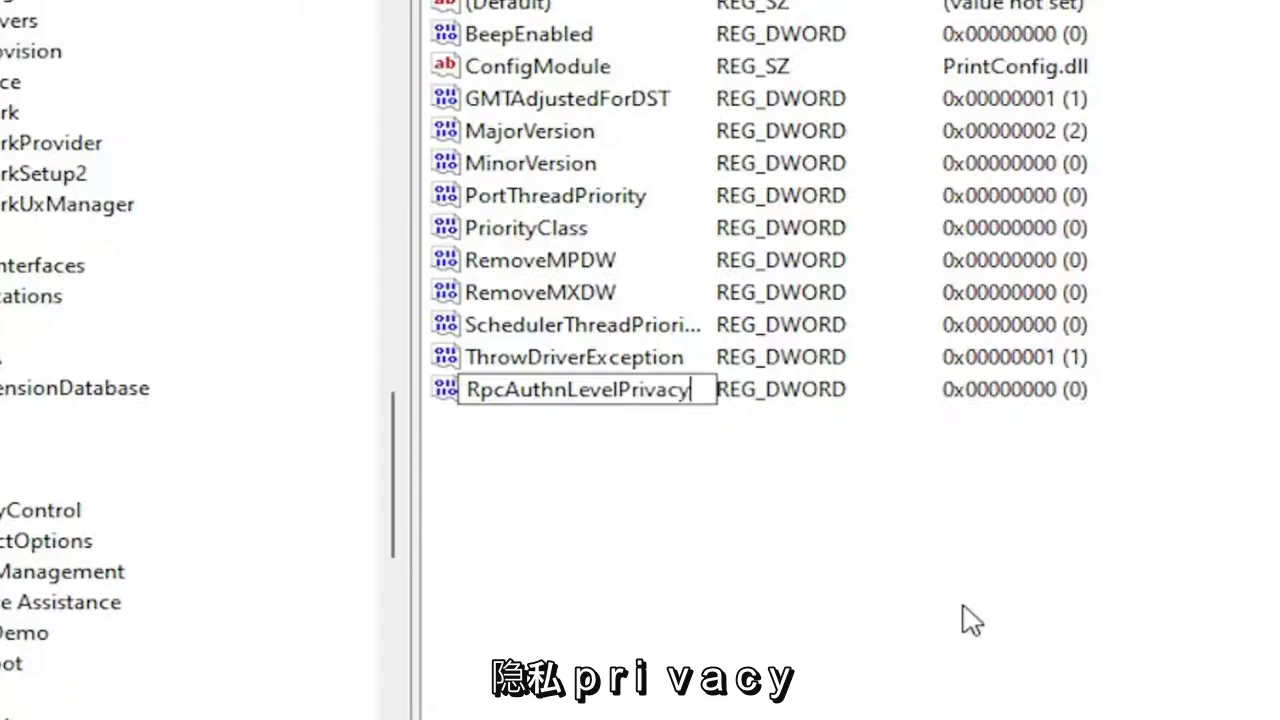
type("Enabled")
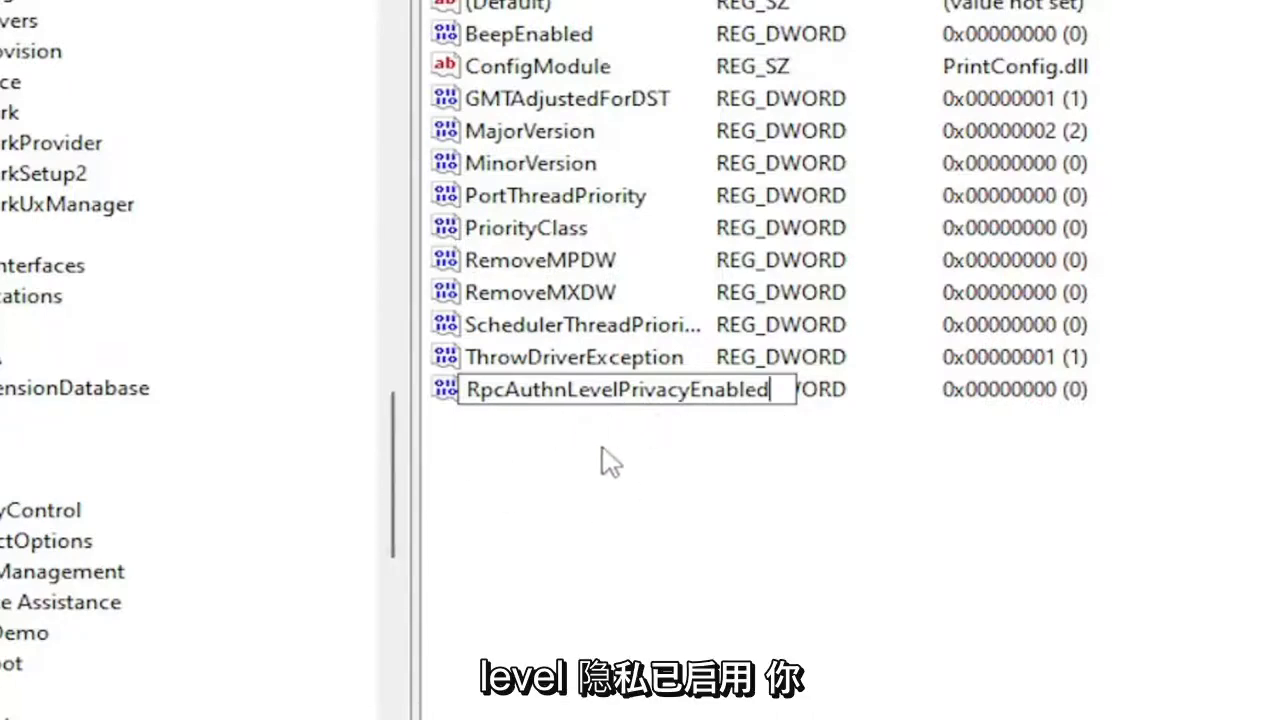
key("Return")
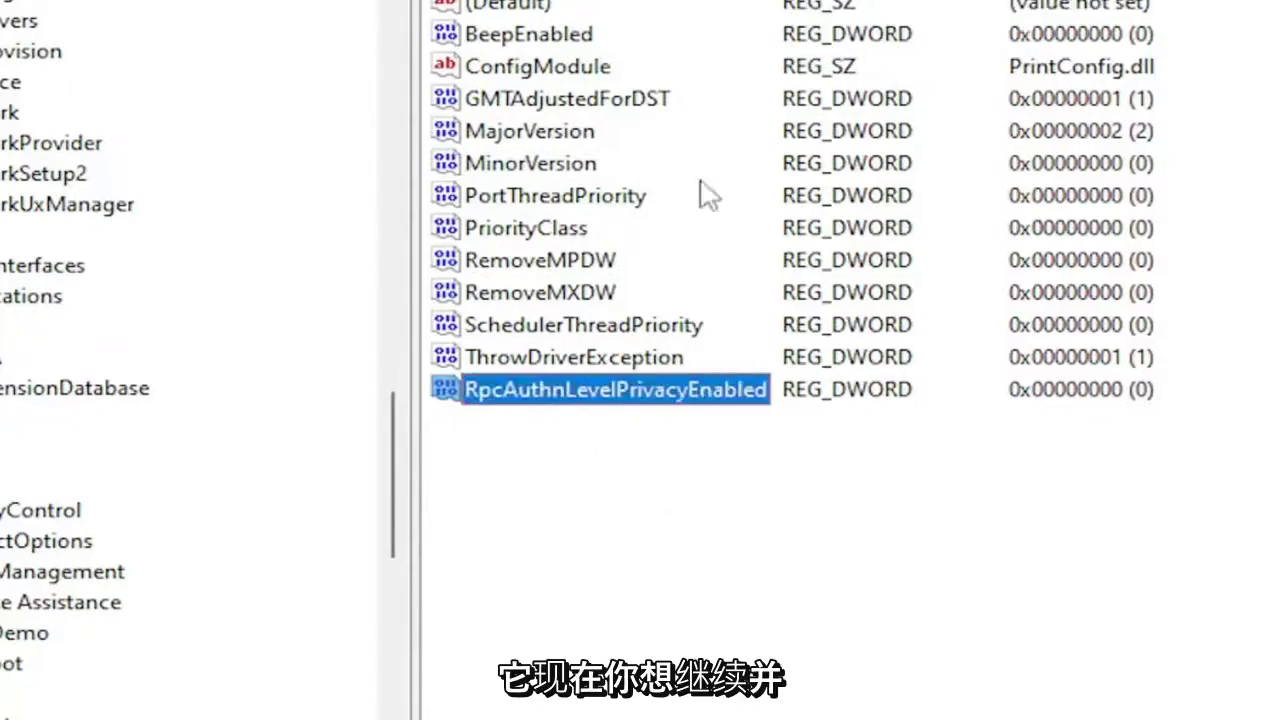
Set RpcAuthnLevelPrivacyEnabled's value data to 0 and confirm with OK.
left_click(626, 451)
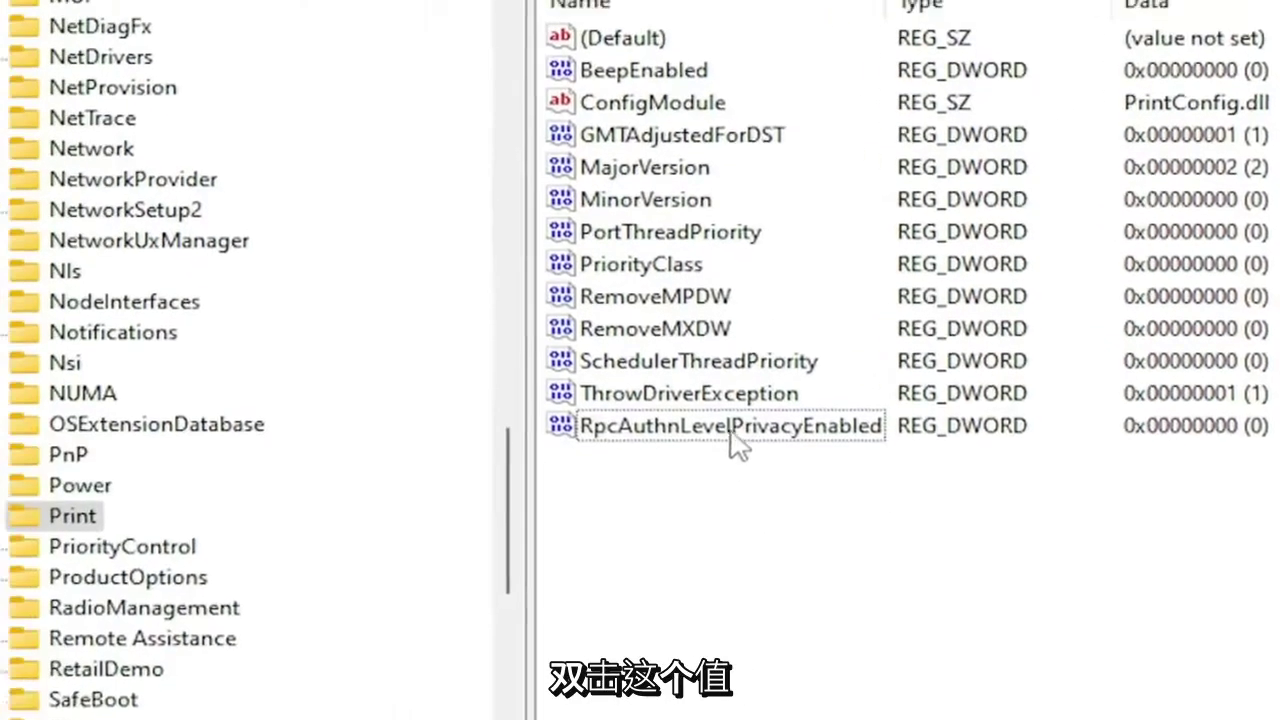
double_click(732, 438)
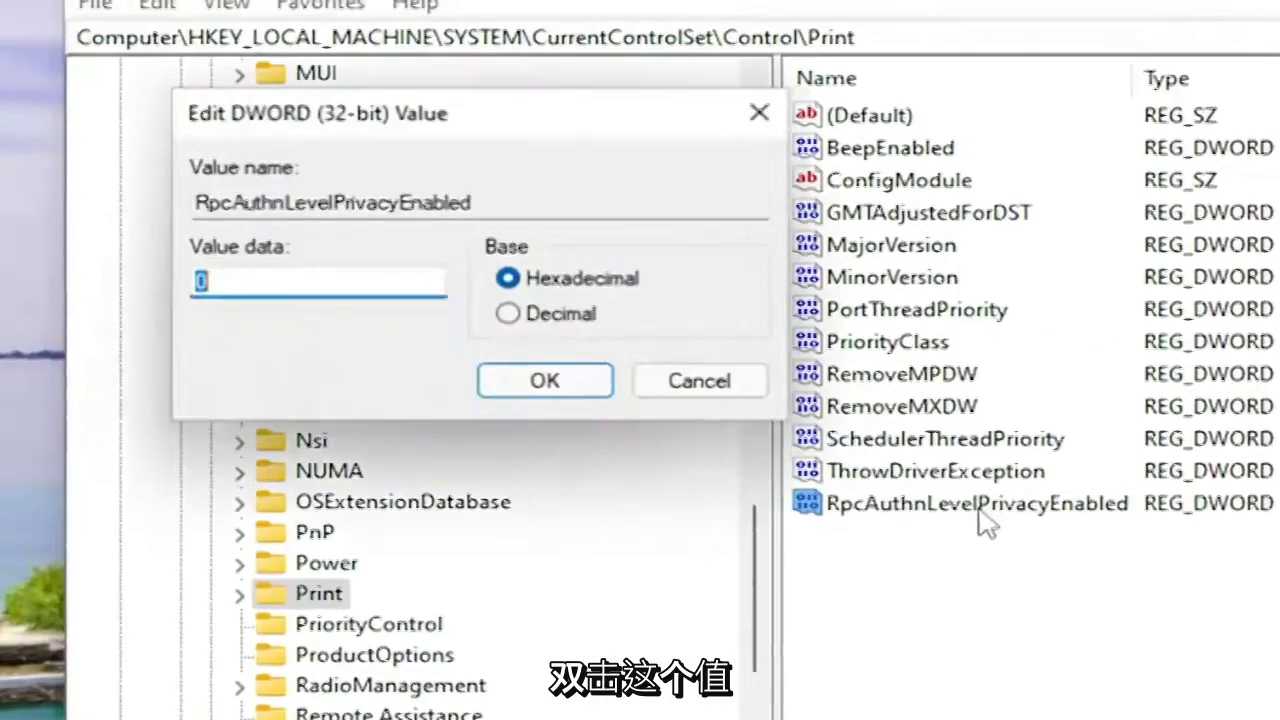
type("0")
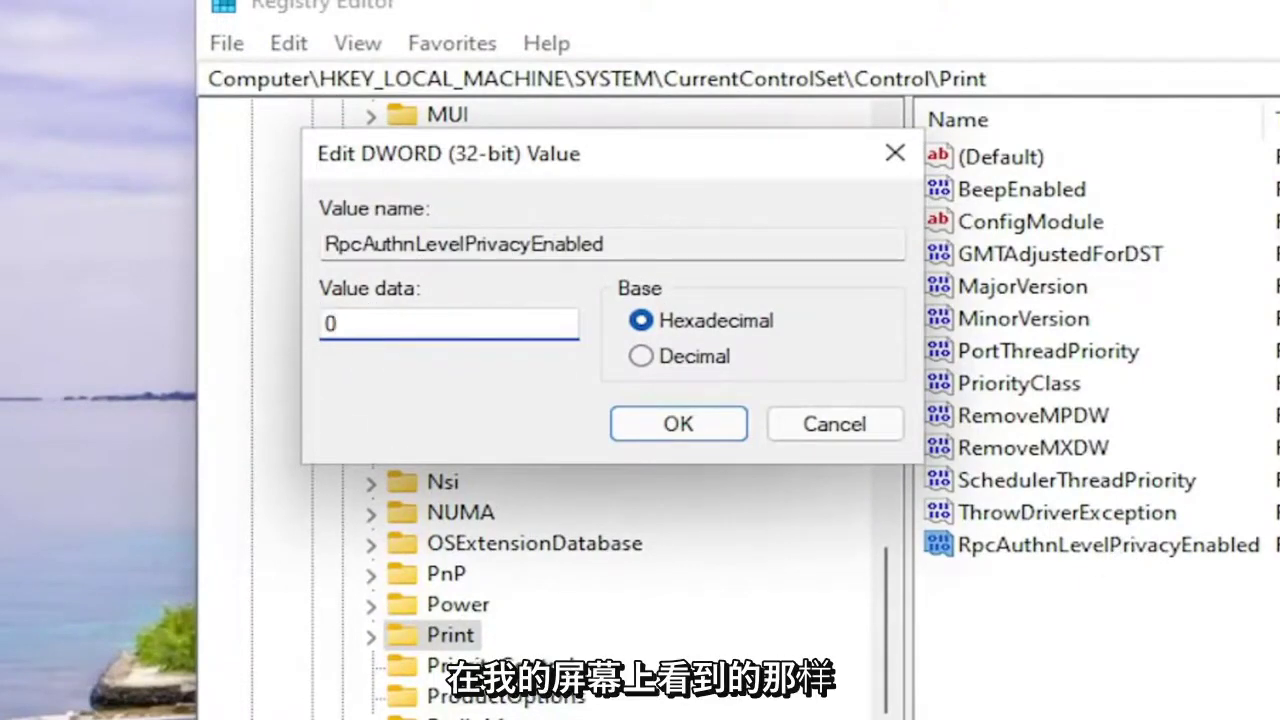
left_click(703, 428)
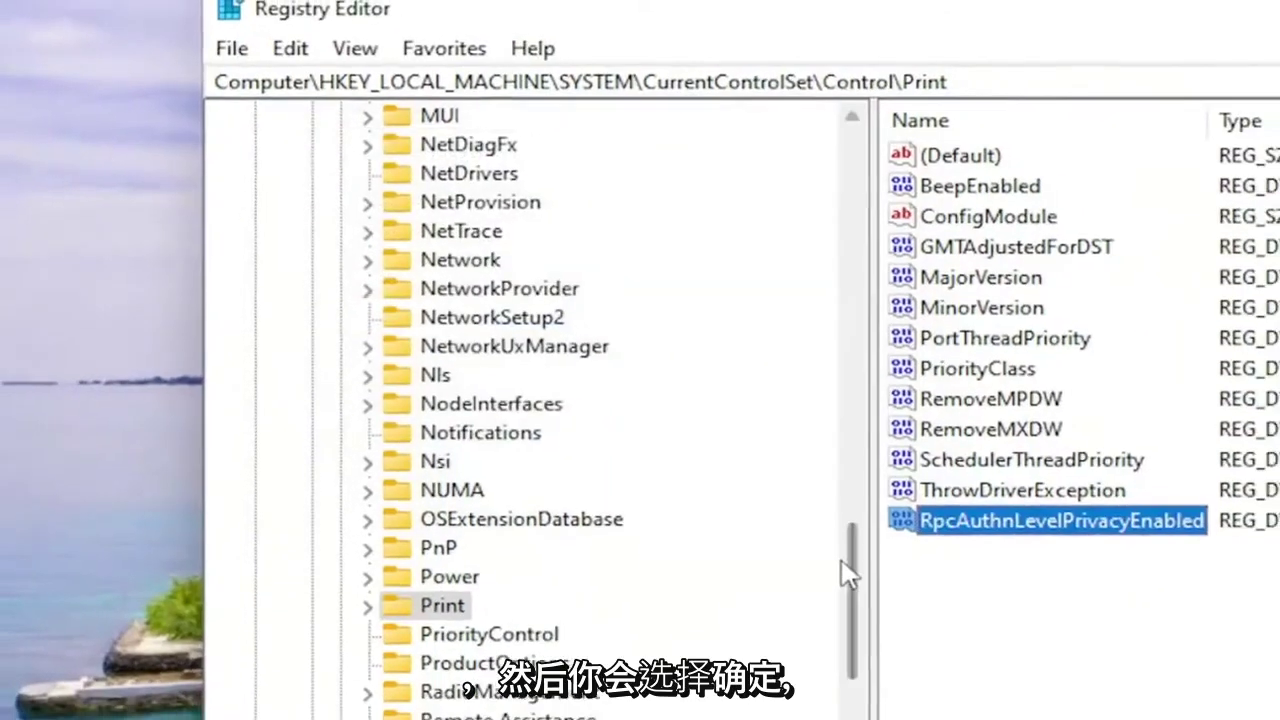
Collapse the registry tree back to Computer, close Registry Editor, and bring up the Start quick-access menu.
scroll(848, 573, "up", 13)
scroll(848, 573, "up", 7)
scroll(848, 573, "up", 3)
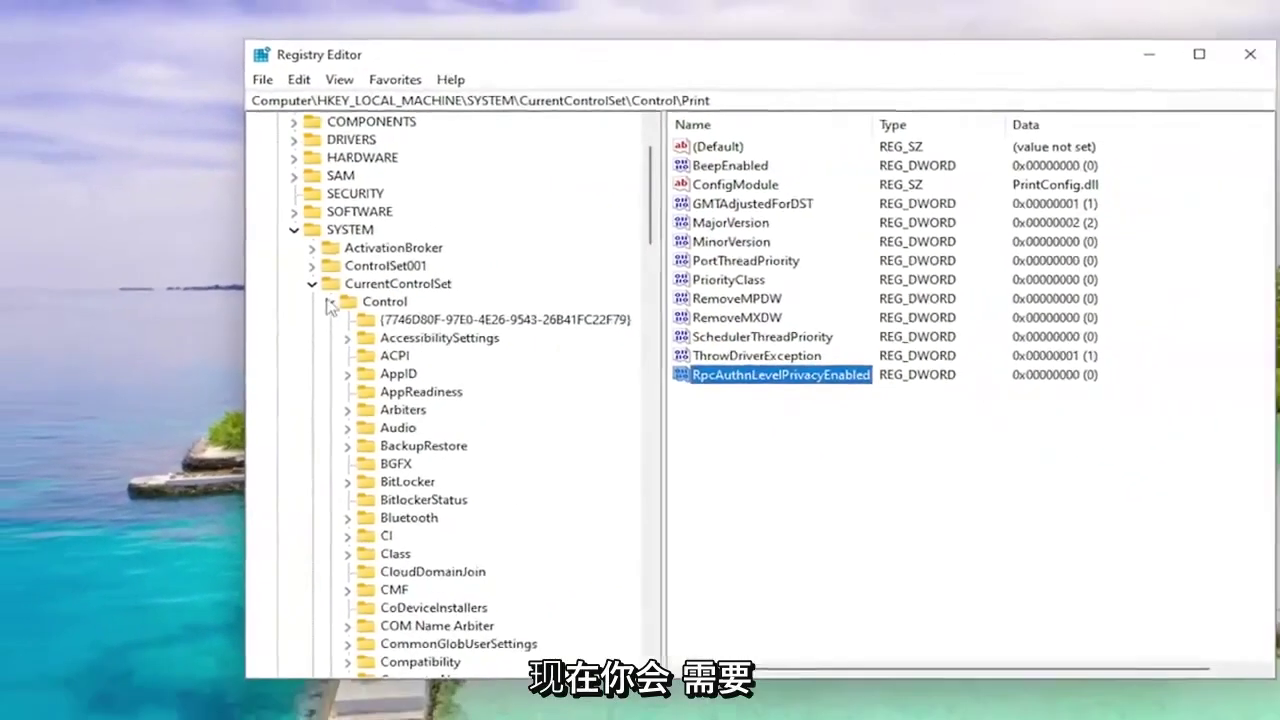
left_click(330, 301)
left_click(311, 262)
left_click(297, 221)
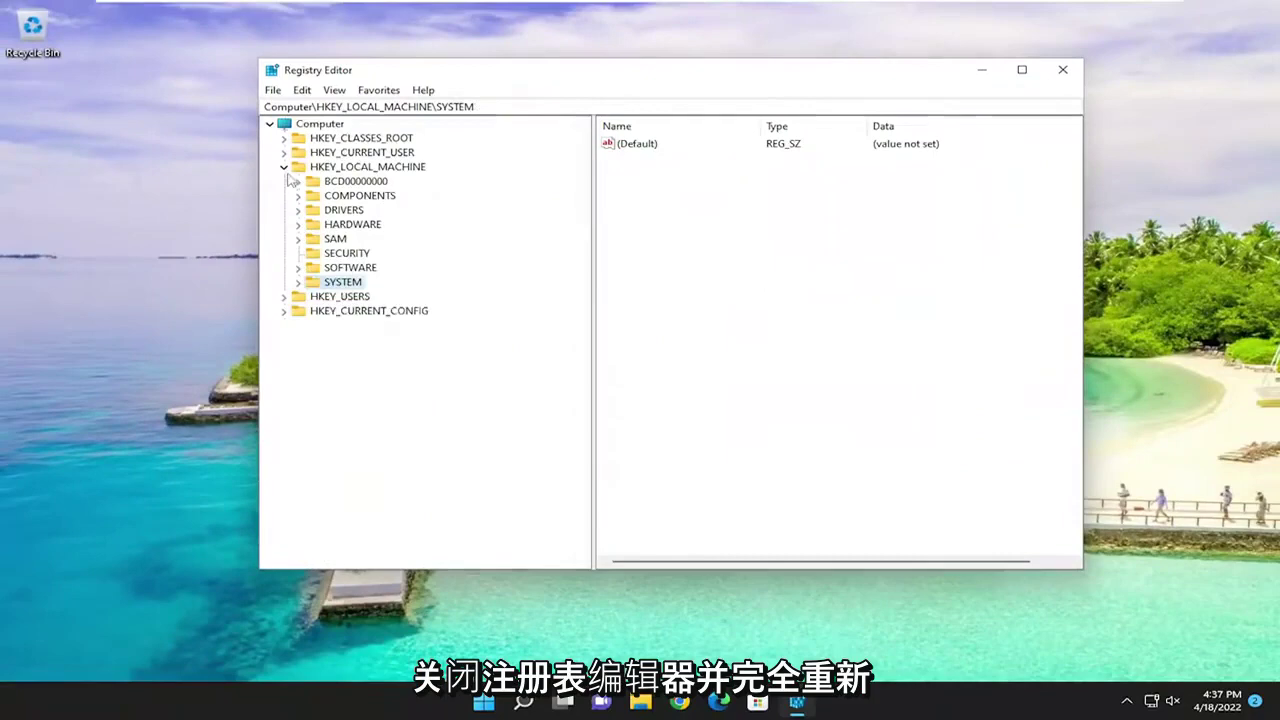
left_click(284, 166)
left_click(320, 124)
left_click(1062, 69)
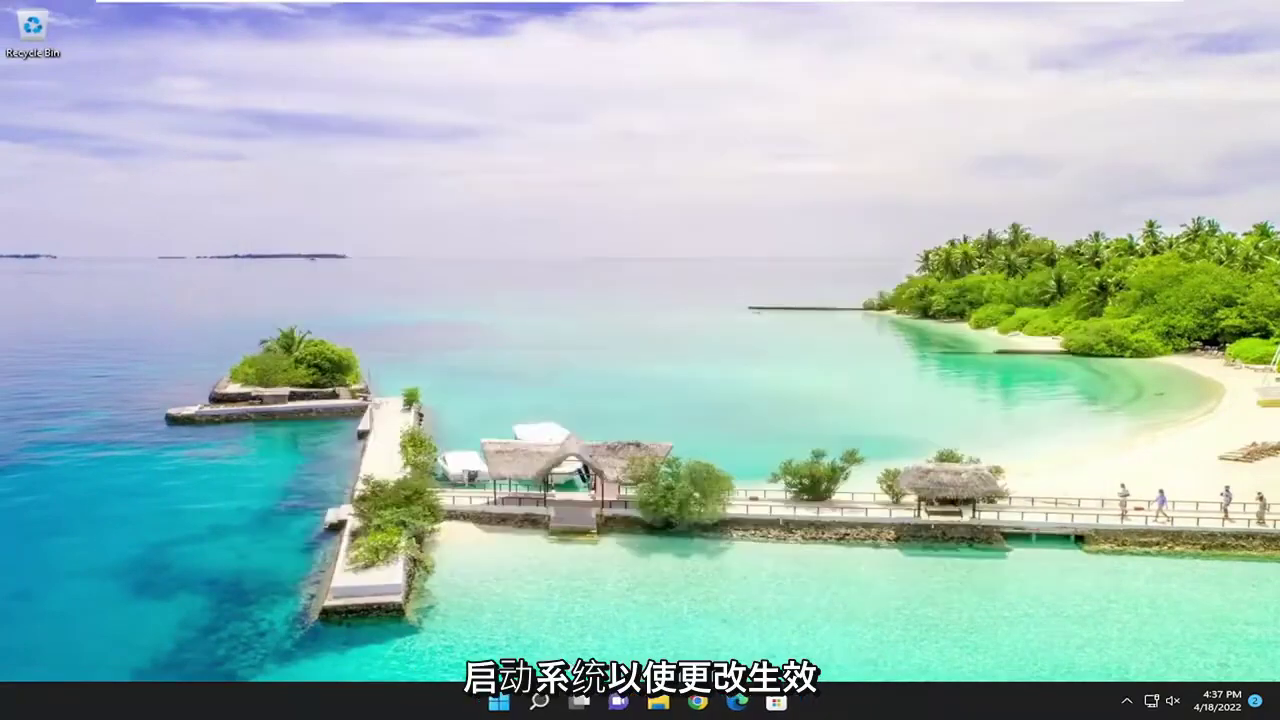
right_click(503, 701)
mouse_move(487, 637)
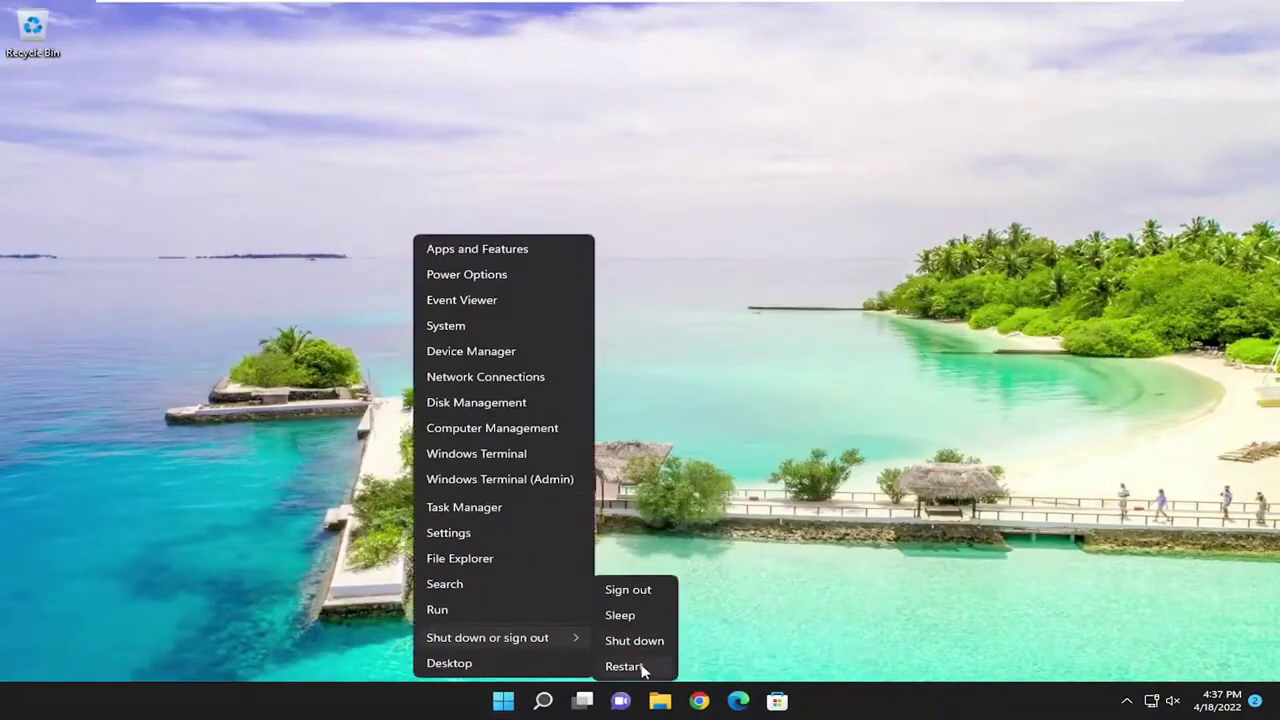